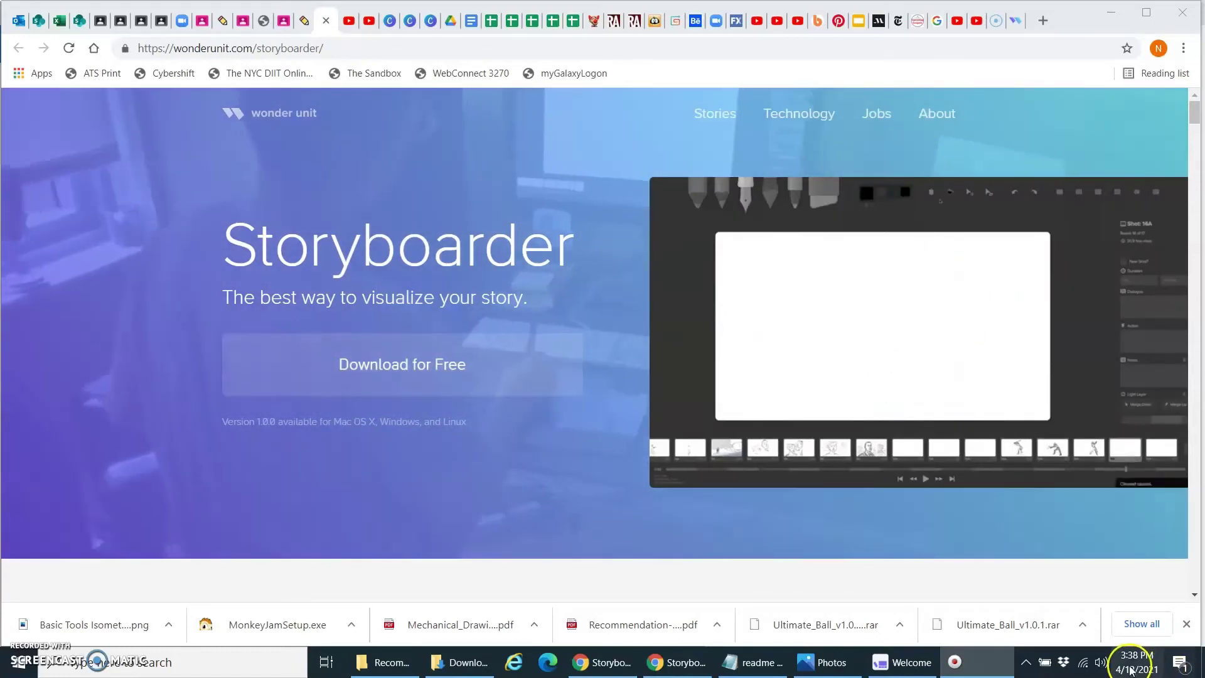
Step: From the Welcome window, start a new blank storyboard at HD 16:9
{"action": "mouse_move", "coordinate": [1129, 670]}
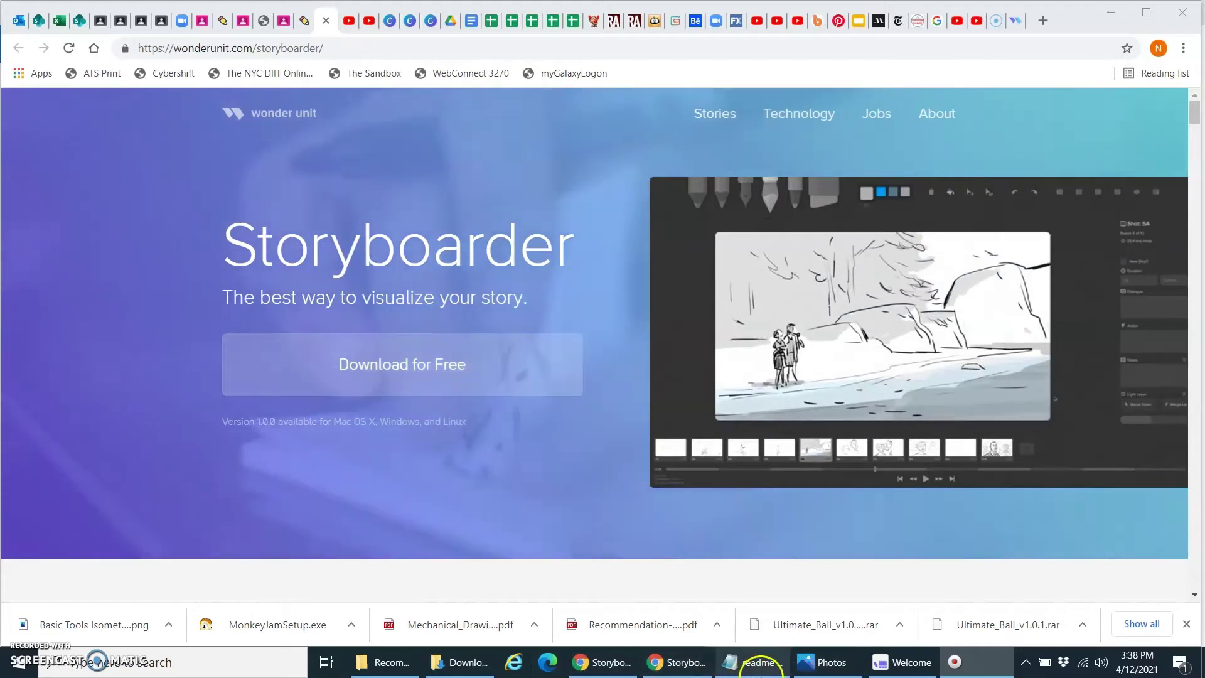
{"action": "left_click", "coordinate": [902, 665]}
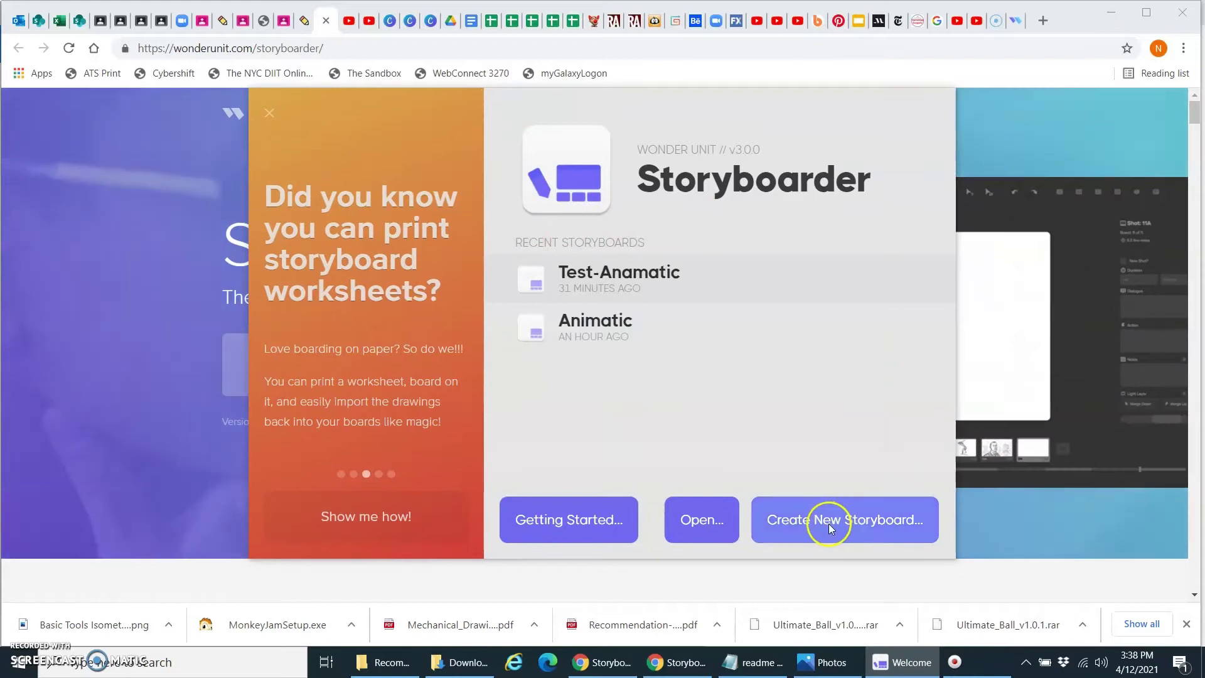
{"action": "left_click", "coordinate": [828, 521]}
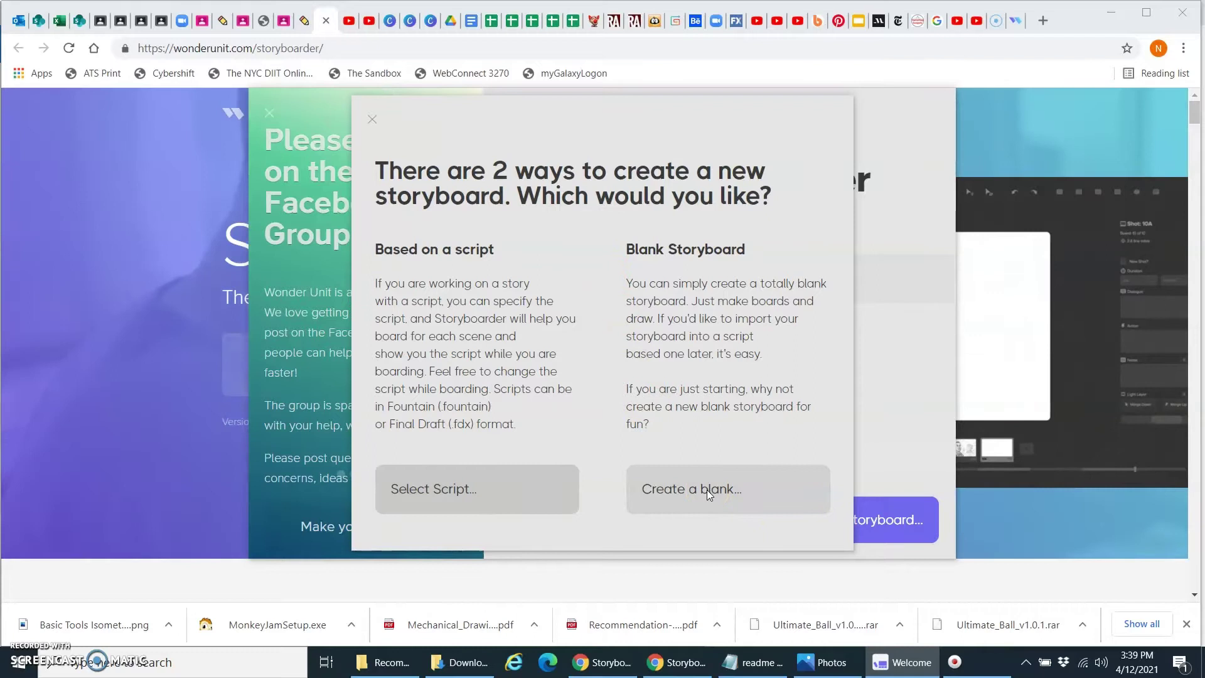
{"action": "left_click", "coordinate": [705, 491]}
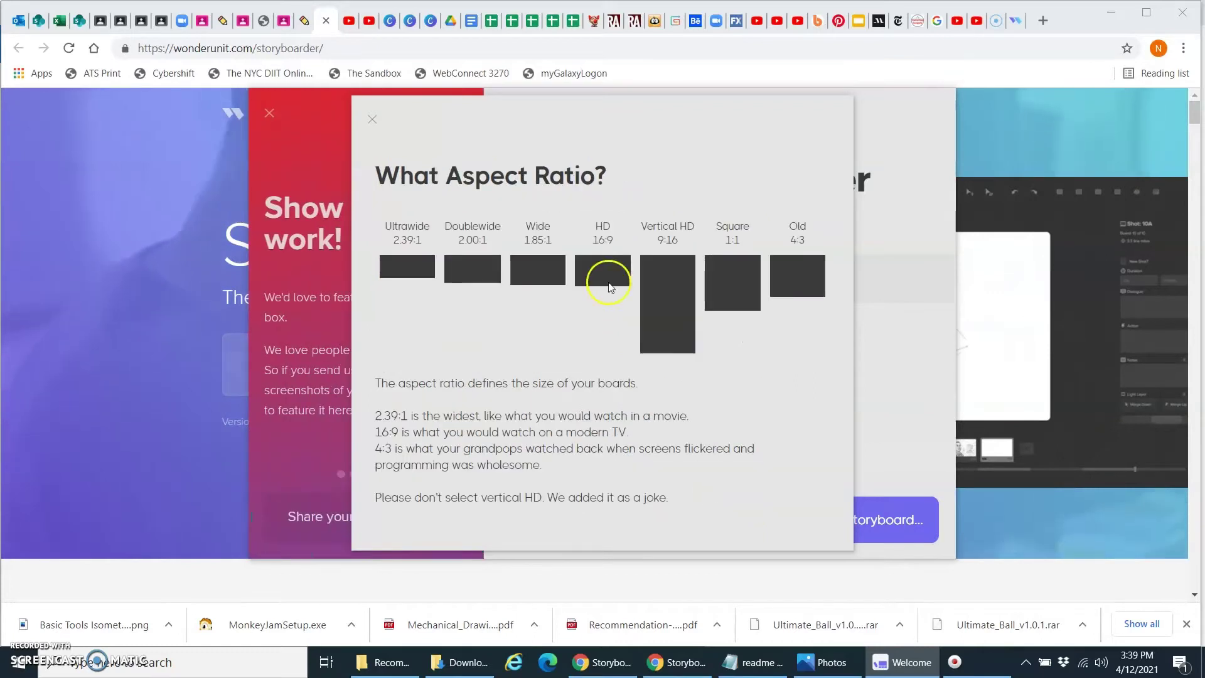
{"action": "left_click", "coordinate": [596, 275]}
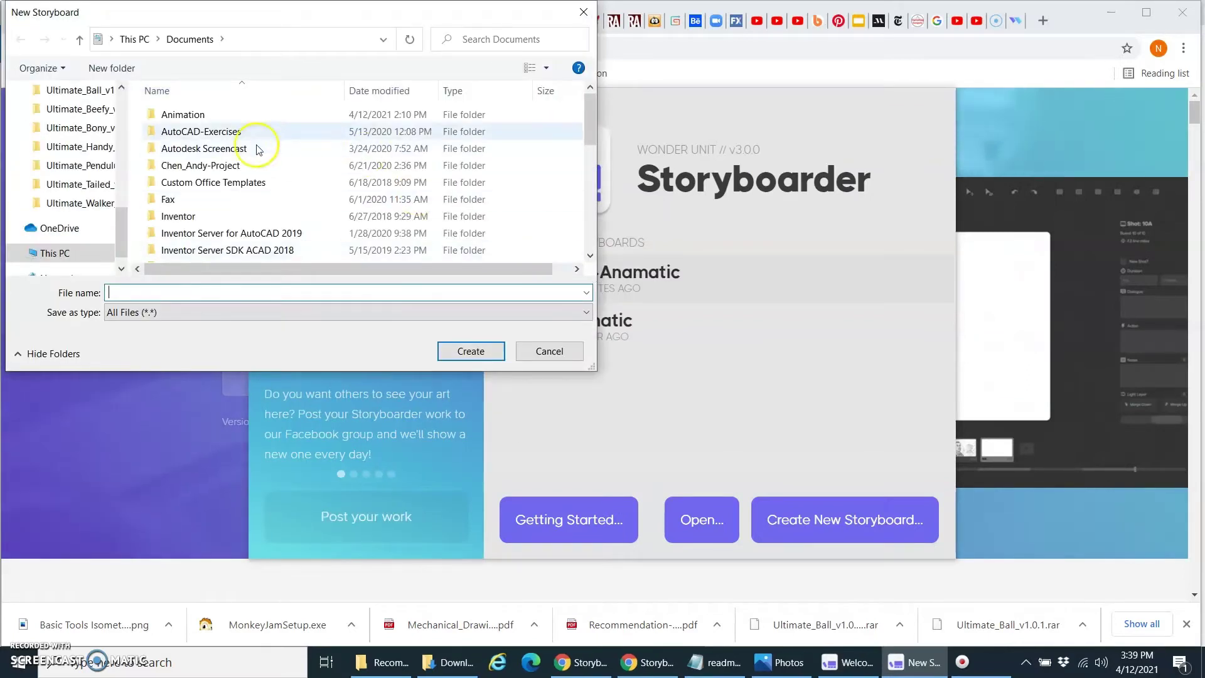
Step: Save the new storyboard as 'Testing-Animatic-Story Title' in the Animation folder
{"action": "left_click", "coordinate": [182, 115]}
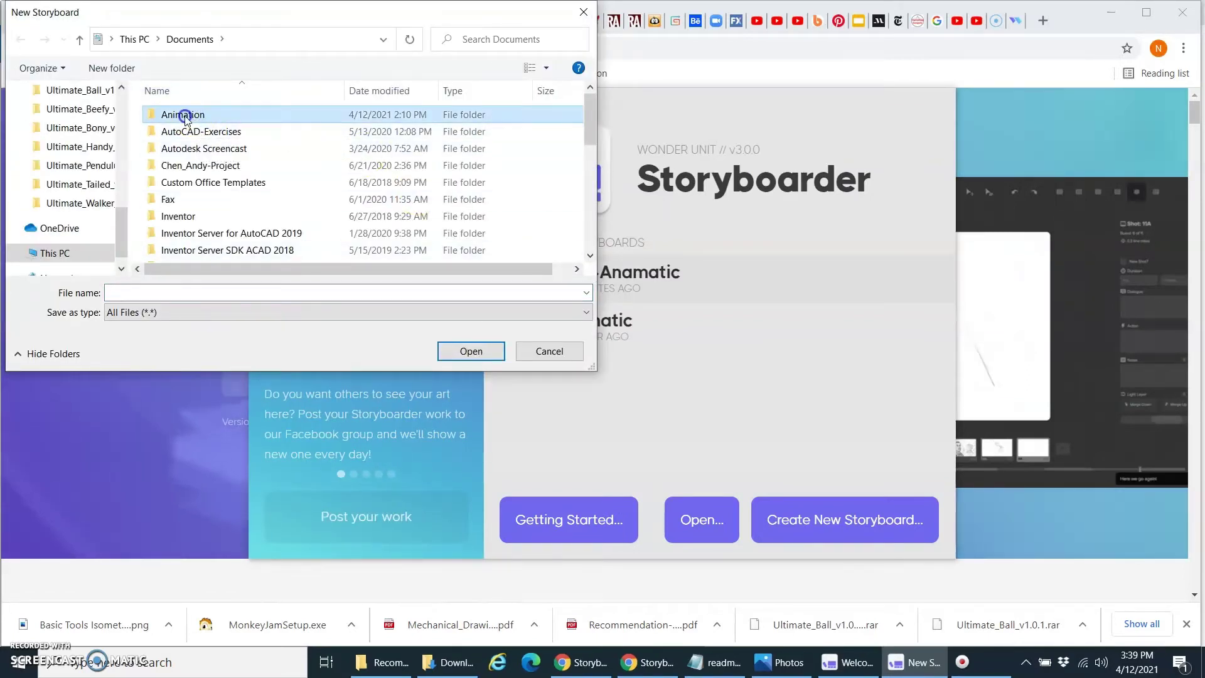
{"action": "double_click", "coordinate": [184, 115]}
{"action": "left_click", "coordinate": [155, 293]}
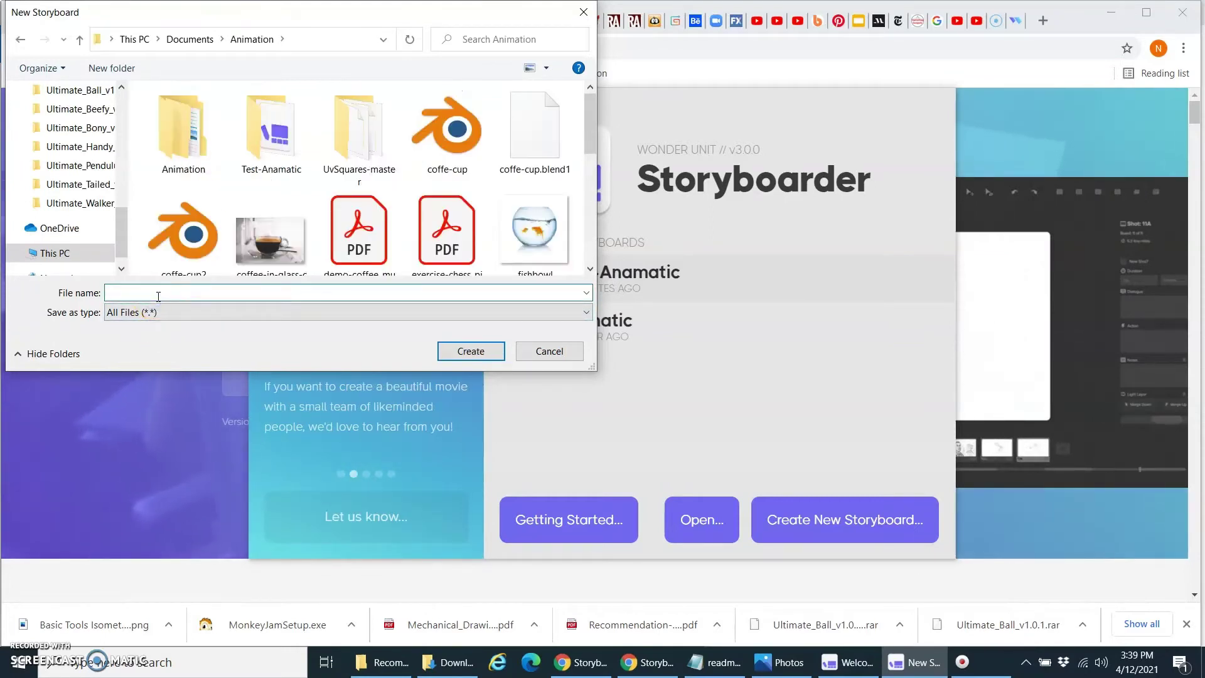
{"action": "type", "text": "Te"}
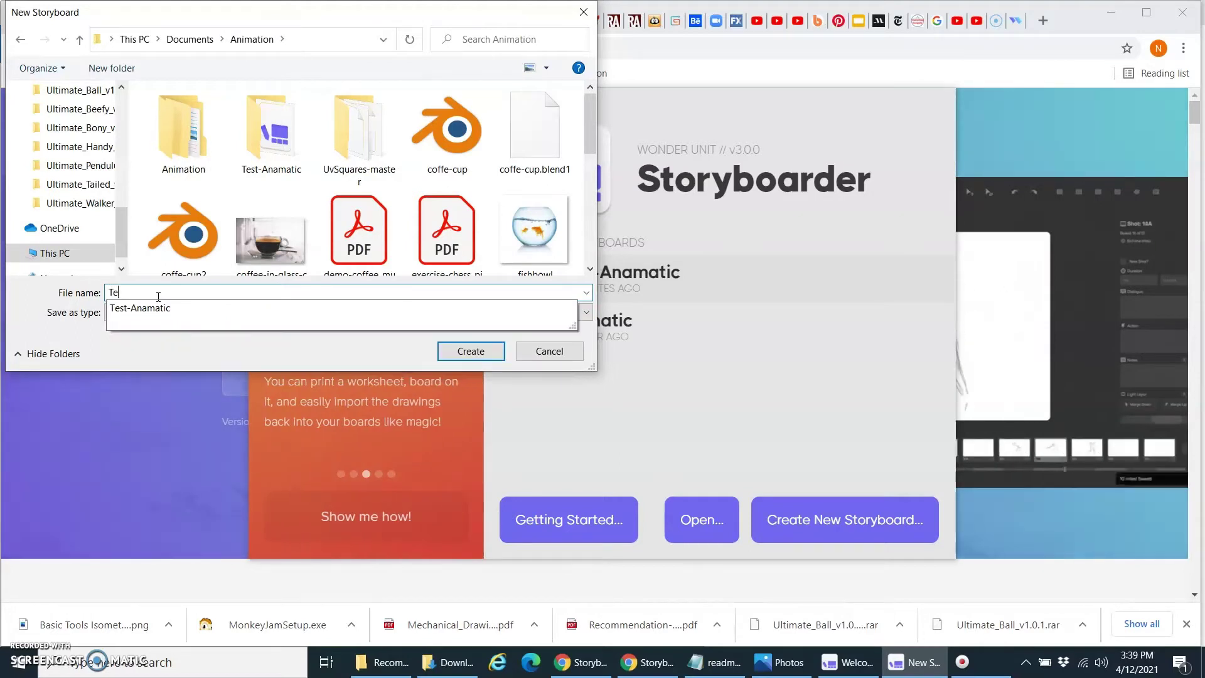
{"action": "type", "text": "sting-"}
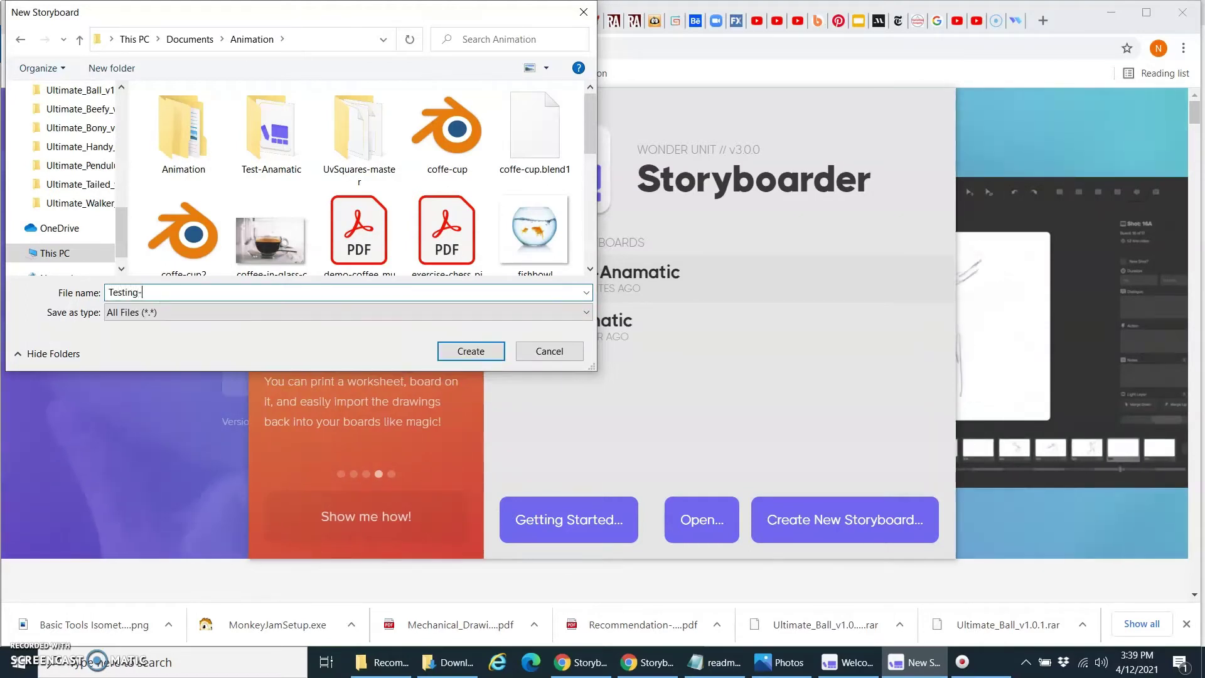
{"action": "type", "text": "Animat"}
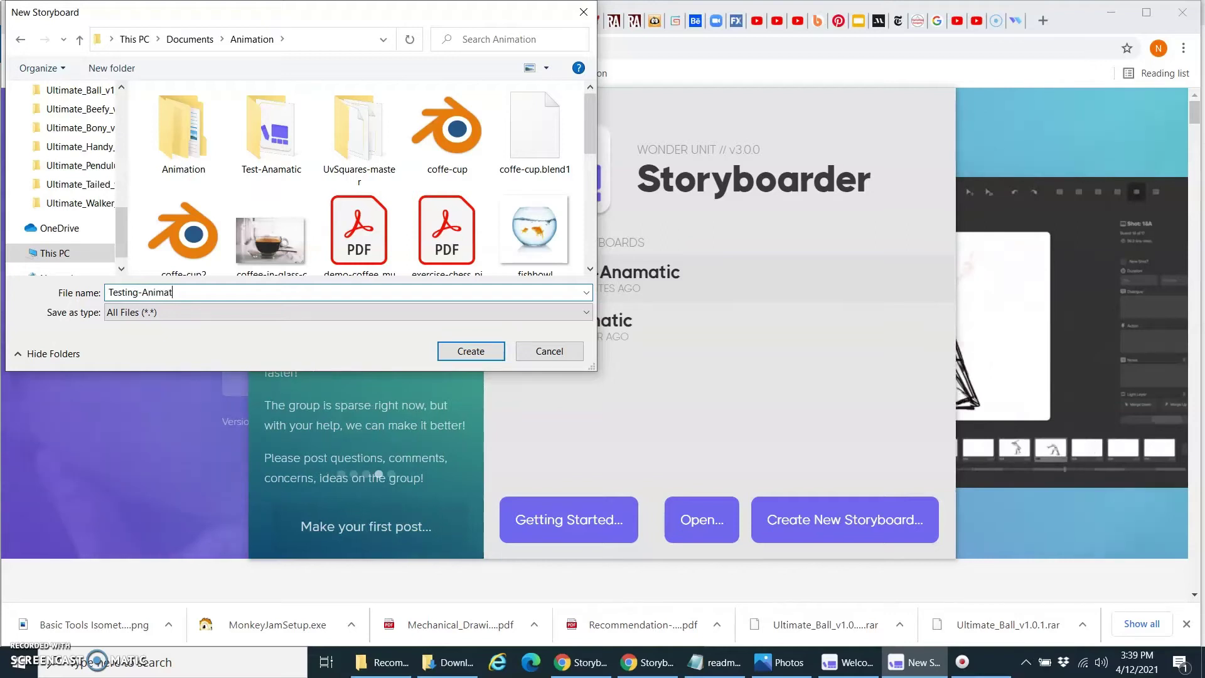
{"action": "type", "text": "ic"}
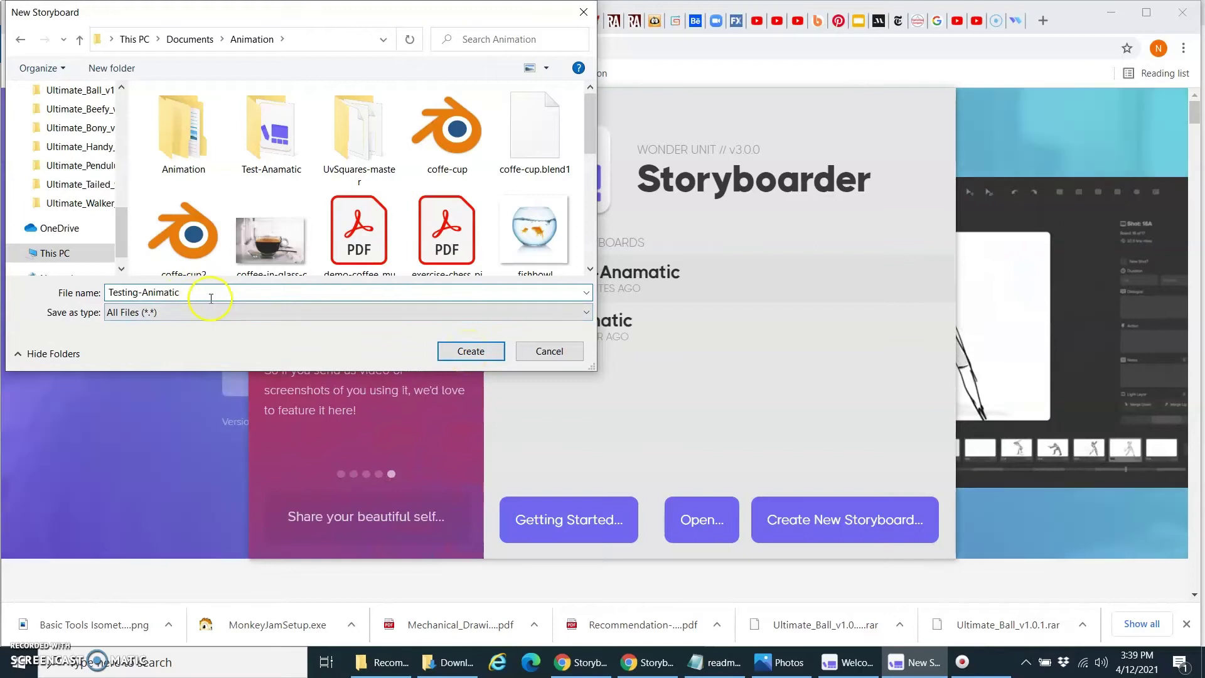
{"action": "type", "text": "-St"}
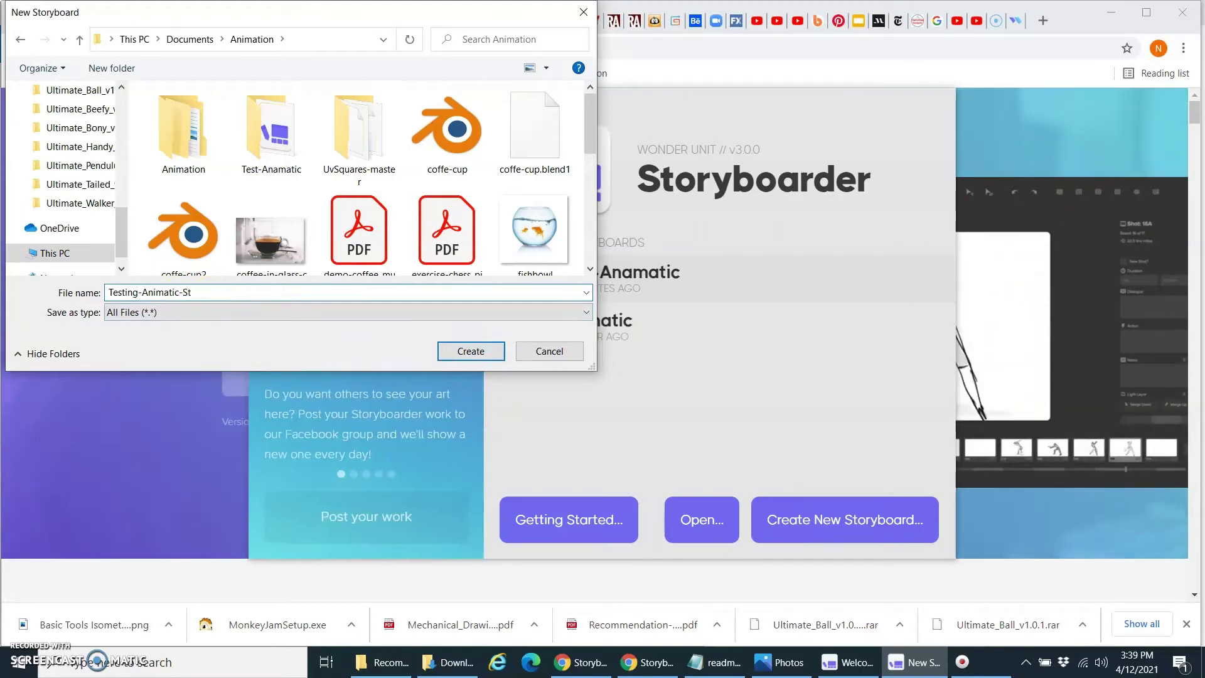
{"action": "type", "text": "ory"}
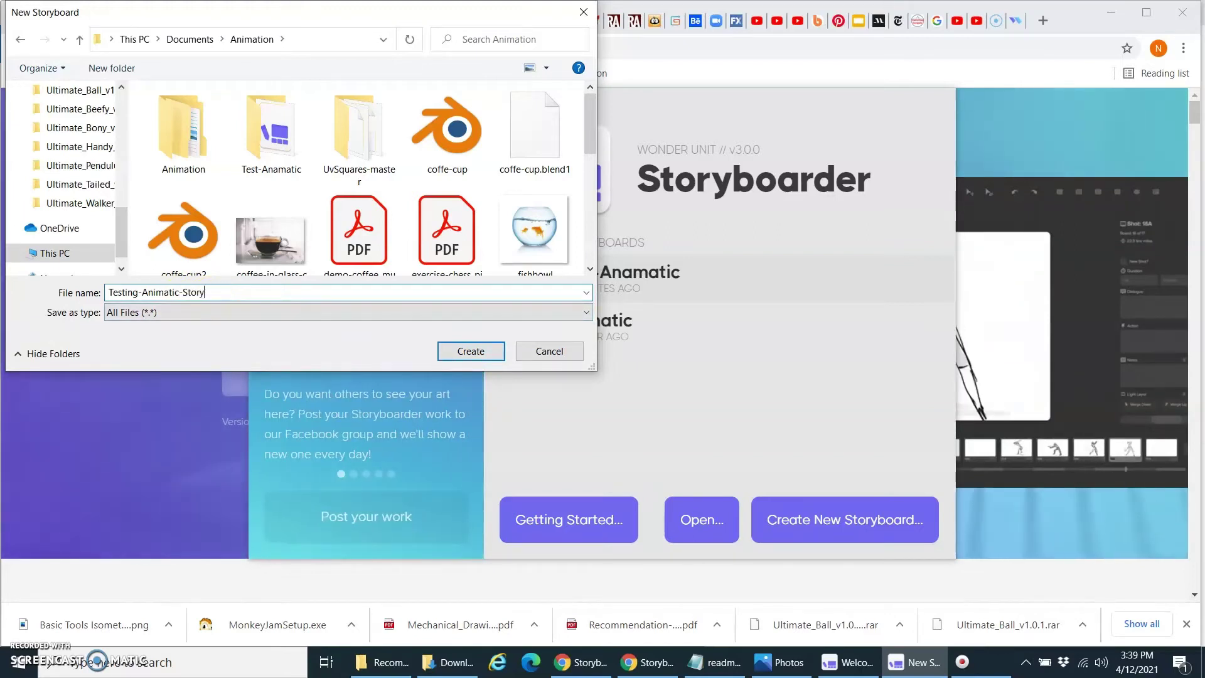
{"action": "type", "text": "Tile"}
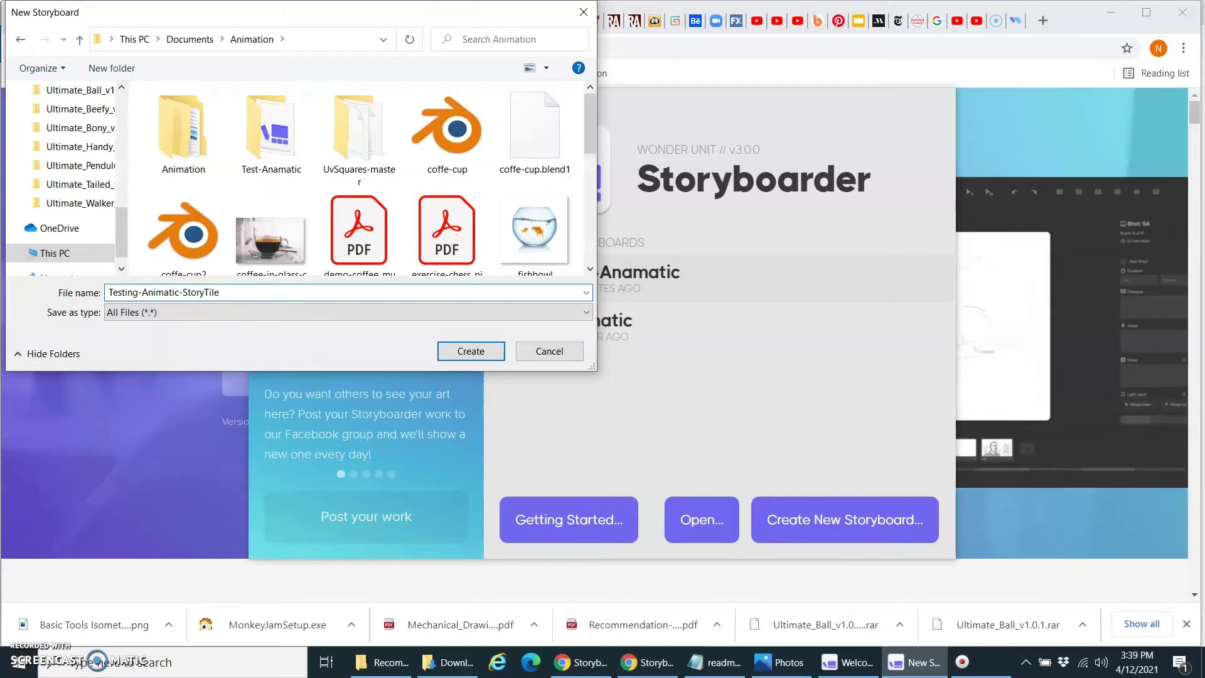
{"action": "key", "text": "BackSpace"}
{"action": "key", "text": "BackSpace"}
{"action": "type", "text": "t"}
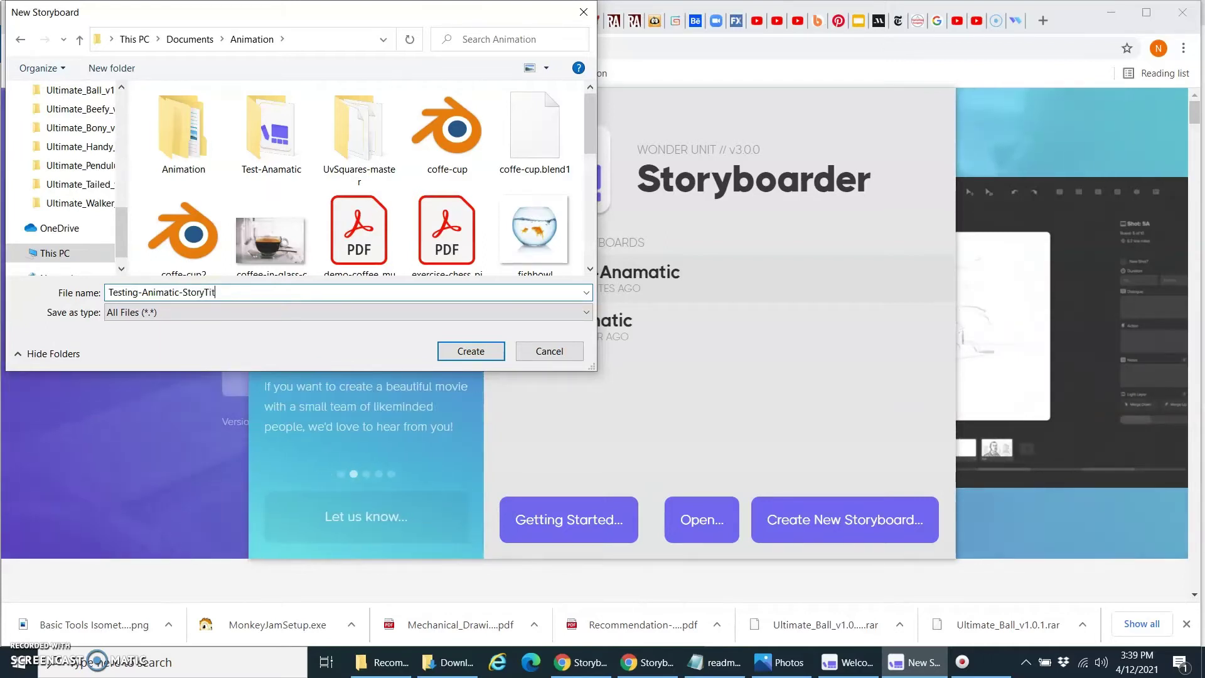
{"action": "type", "text": "le"}
{"action": "left_click", "coordinate": [205, 292]}
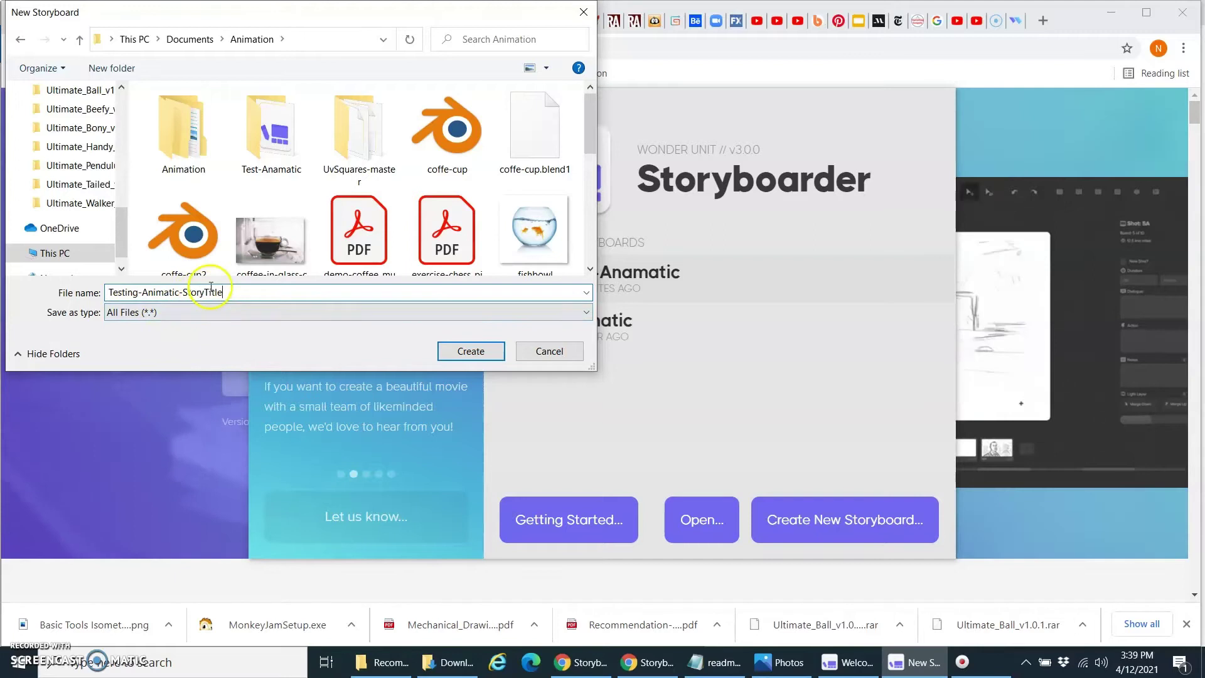
{"action": "left_click", "coordinate": [467, 351]}
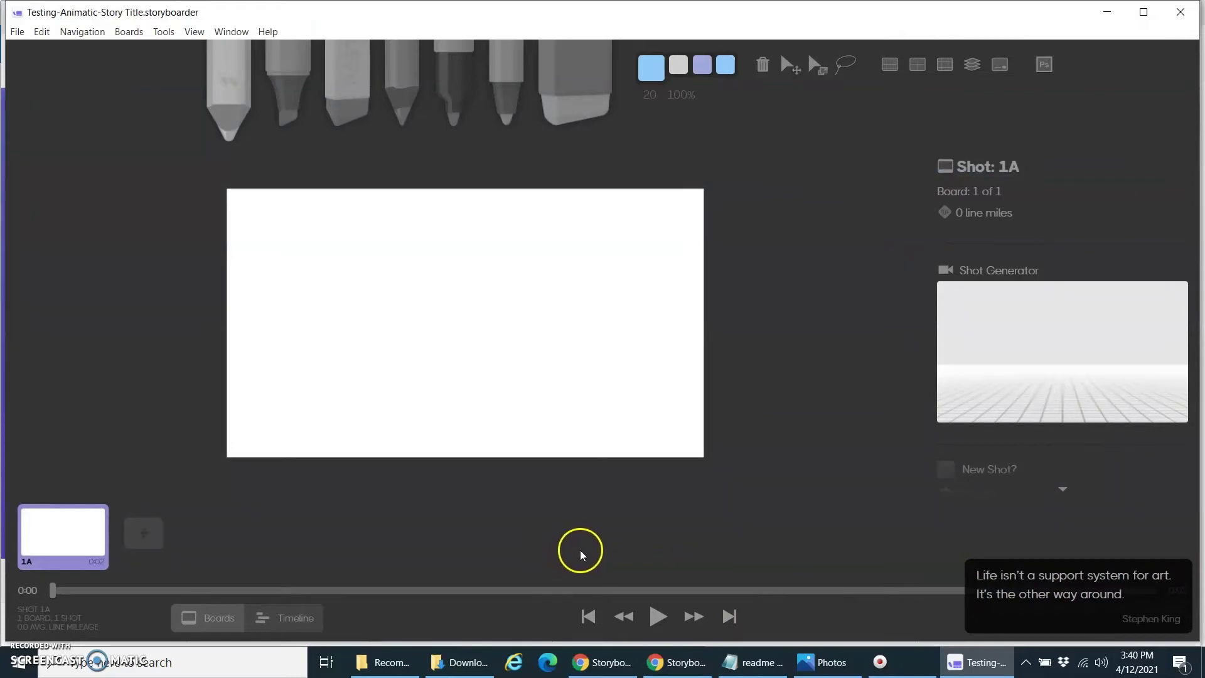
Step: Open the File menu of the blank Testing-Animatic-Story Title storyboard
{"action": "left_click", "coordinate": [17, 33]}
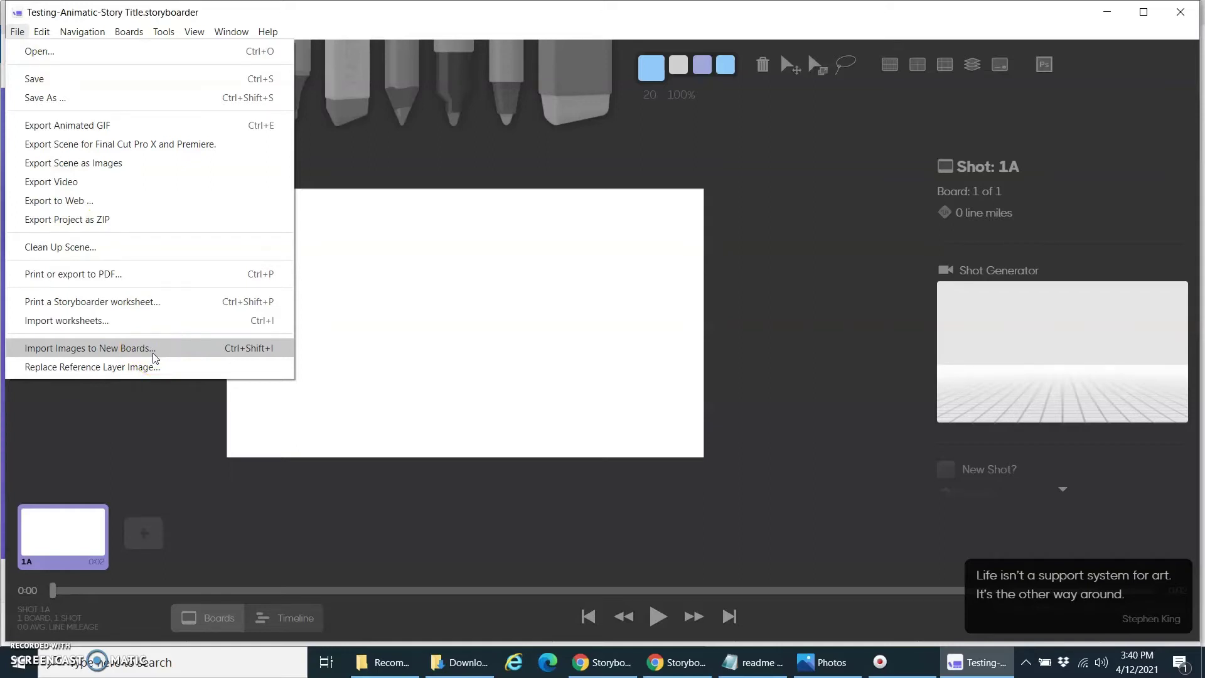
Step: Import sketches s1–s4 from Dropbox\StuyvesantHS\Animation as new boards
{"action": "left_click", "coordinate": [134, 349]}
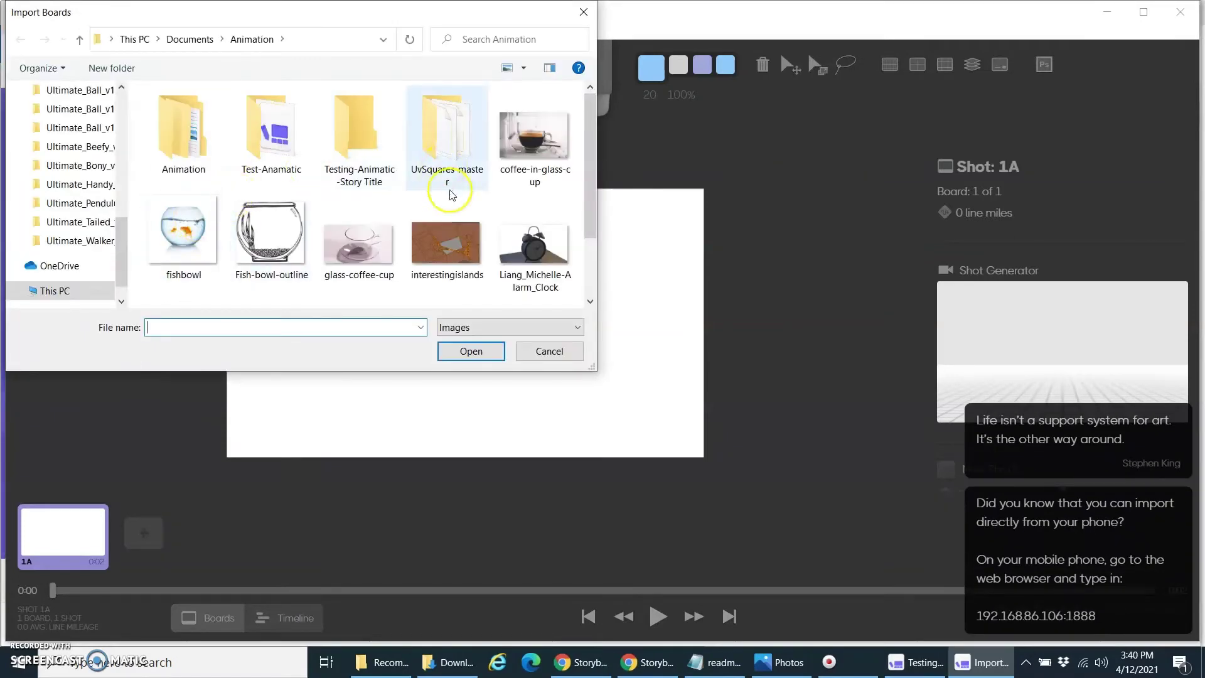
{"action": "scroll", "coordinate": [468, 207], "scroll_direction": "down", "scroll_amount": 1}
{"action": "scroll", "coordinate": [59, 138], "scroll_direction": "up", "scroll_amount": 4}
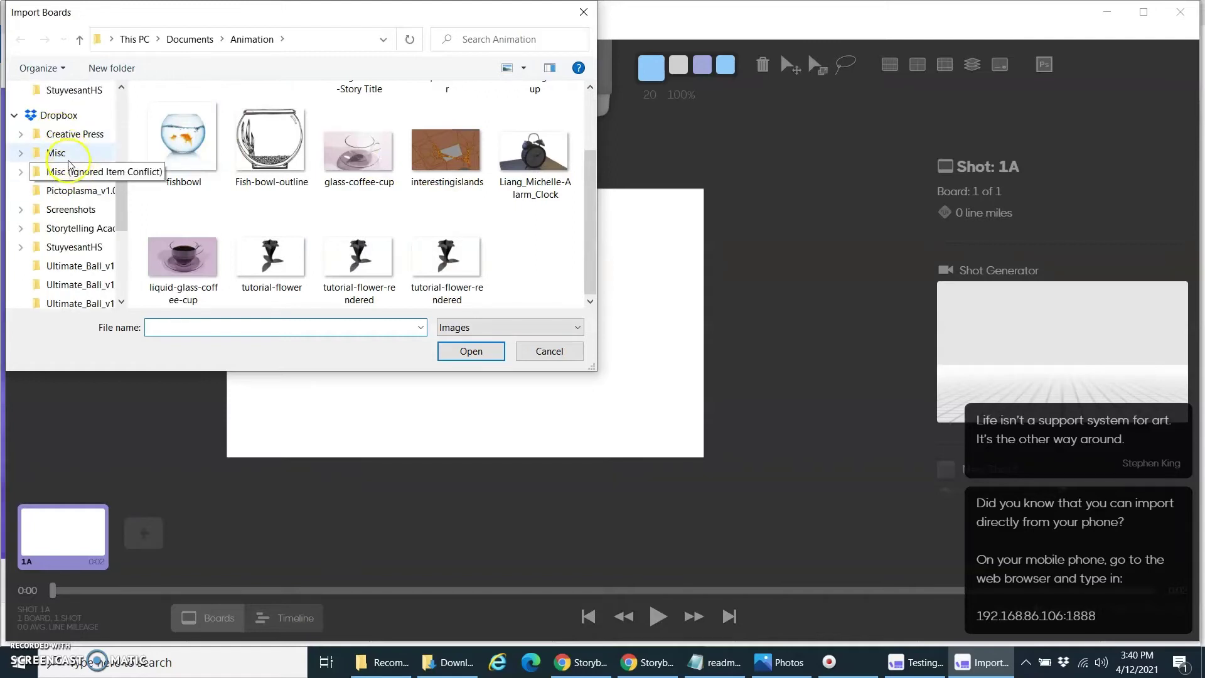
{"action": "scroll", "coordinate": [63, 133], "scroll_direction": "up", "scroll_amount": 2}
{"action": "scroll", "coordinate": [66, 129], "scroll_direction": "up", "scroll_amount": 1}
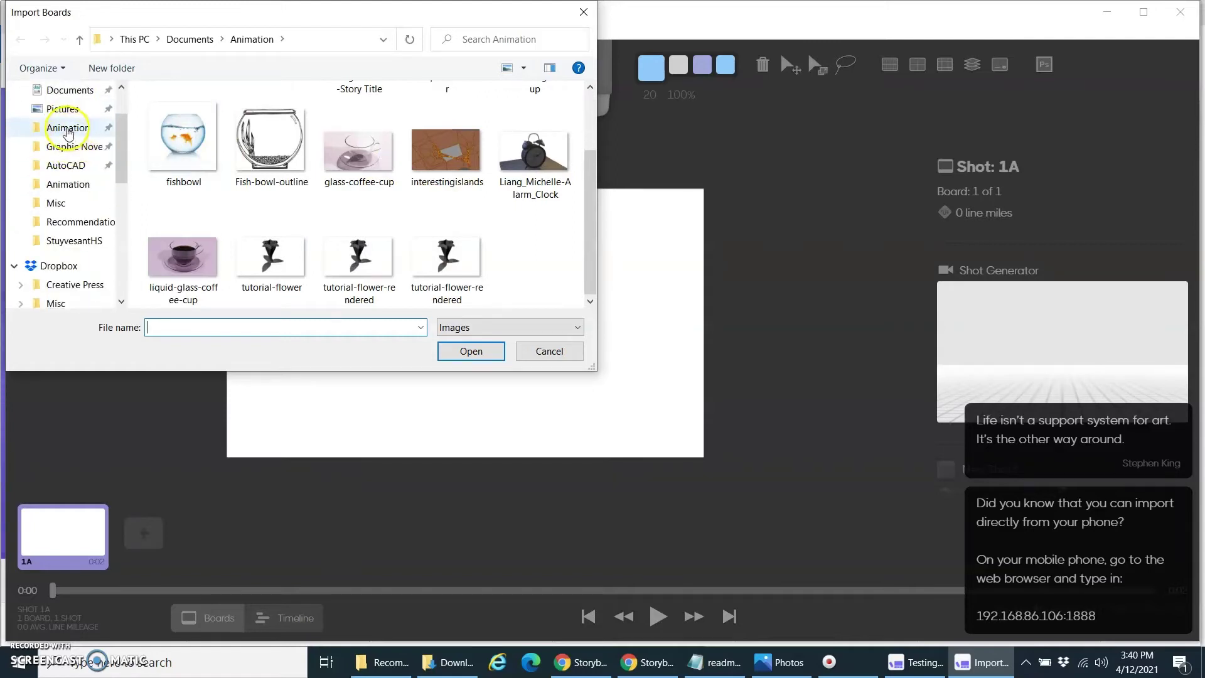
{"action": "left_click", "coordinate": [68, 128]}
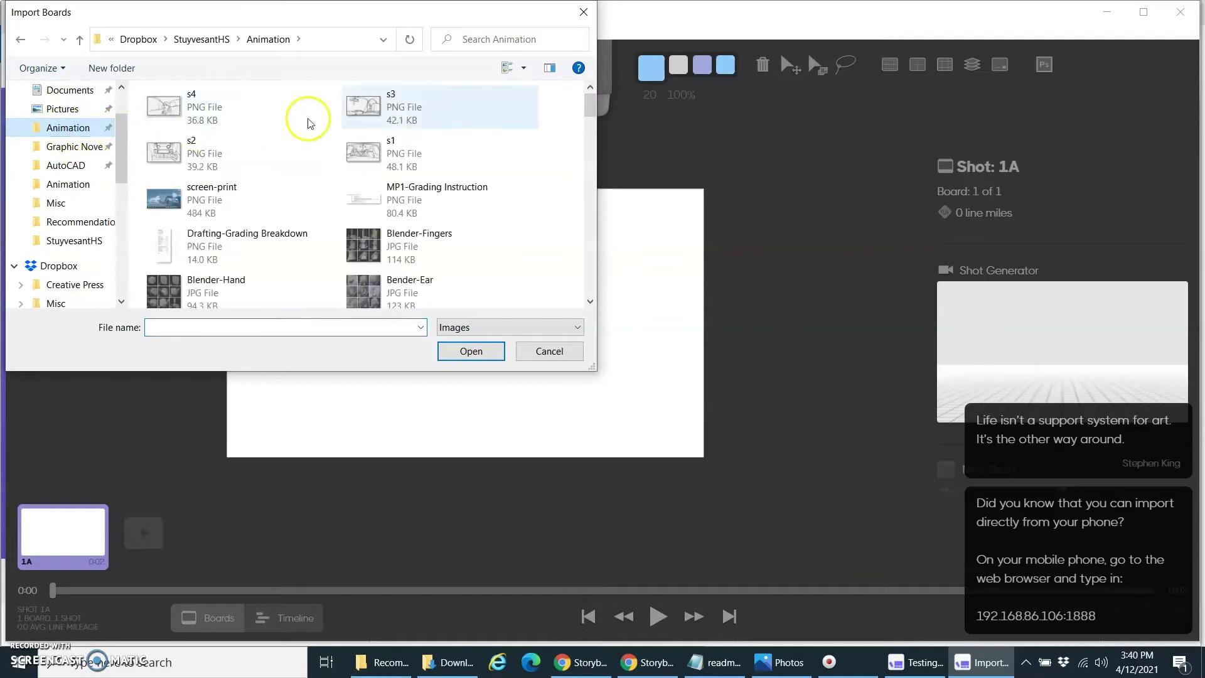
{"action": "left_click", "coordinate": [389, 158]}
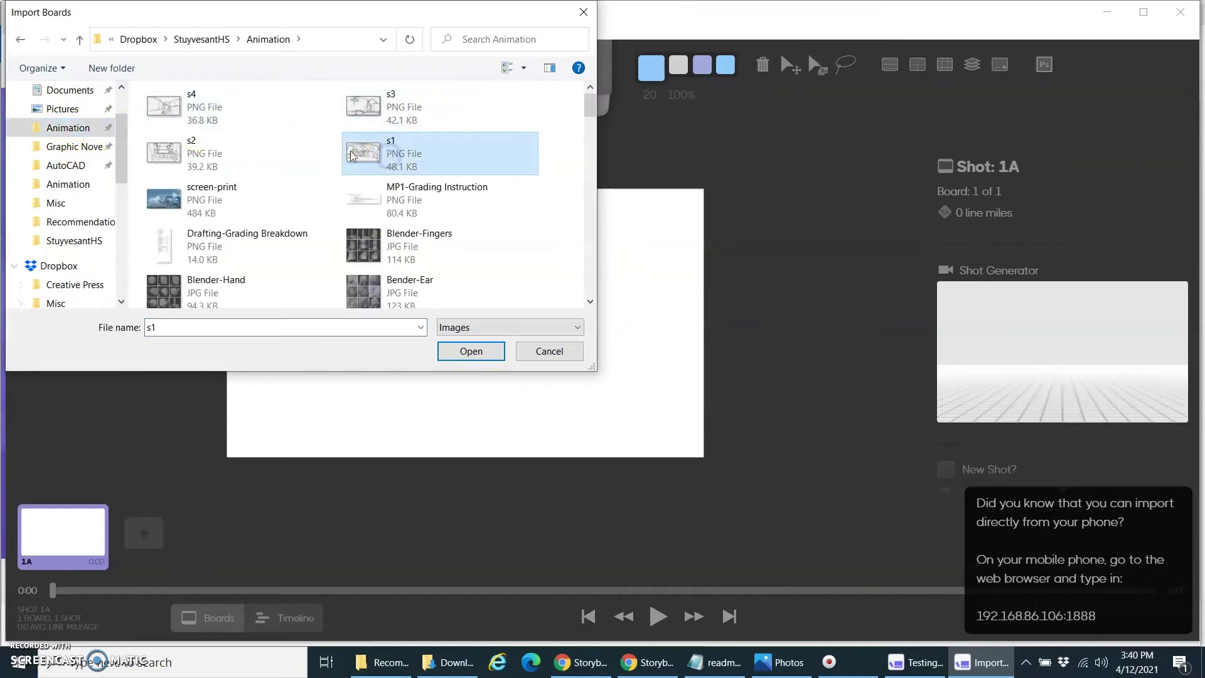
{"action": "left_click", "coordinate": [162, 100], "text": "shift"}
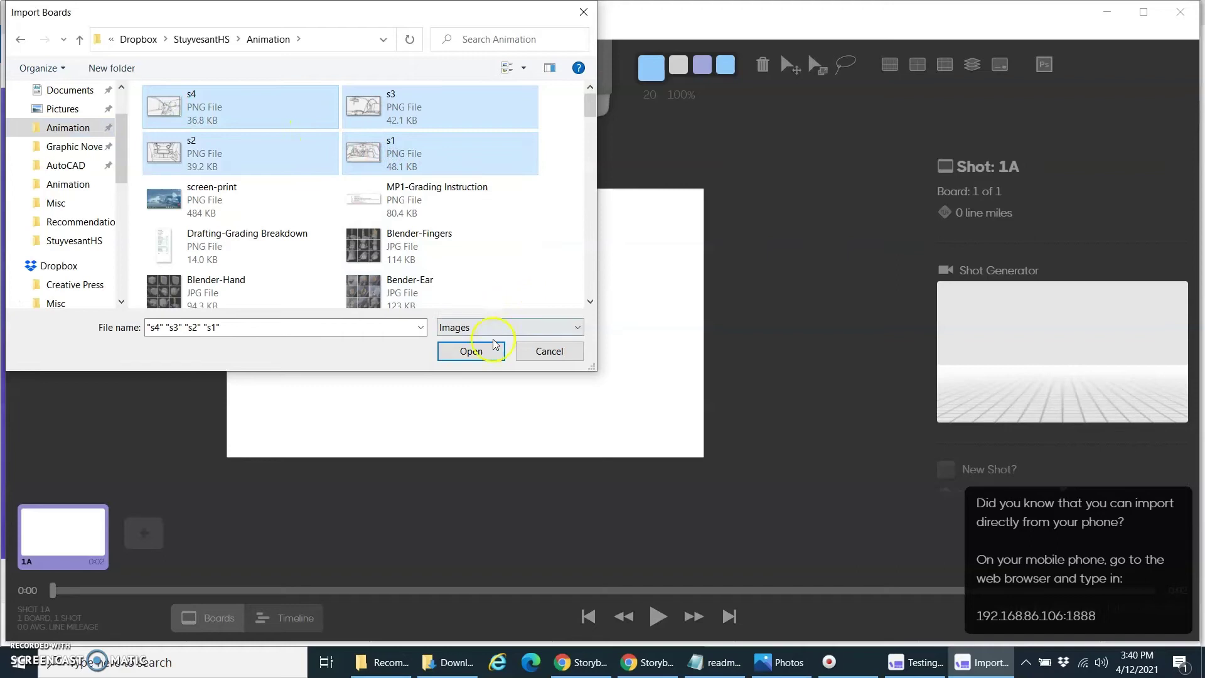
{"action": "left_click", "coordinate": [471, 351]}
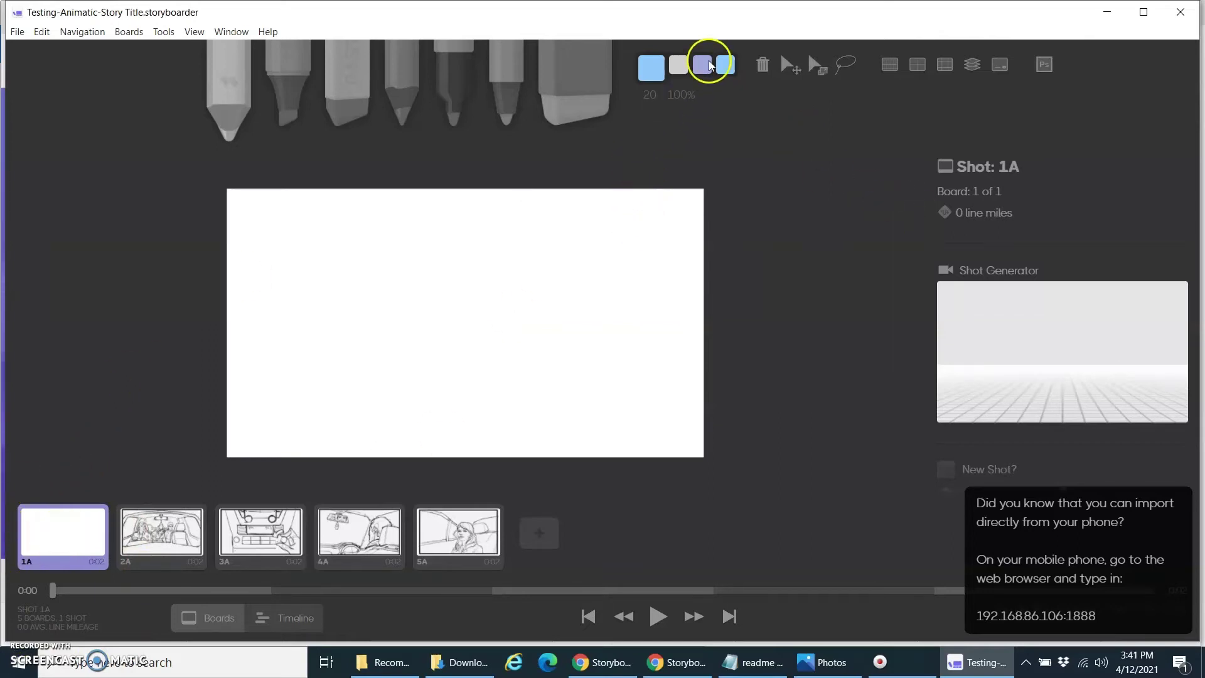
Step: Delete the blank board 1A and switch to Timeline view
{"action": "left_click", "coordinate": [760, 72]}
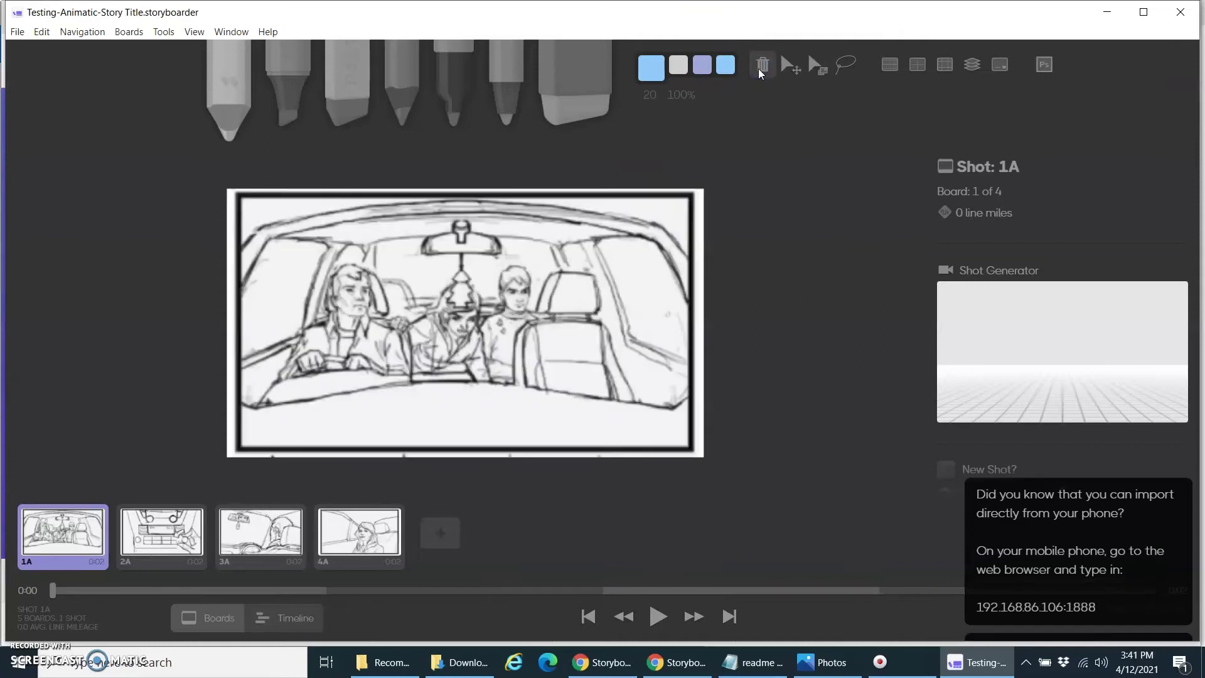
{"action": "left_click", "coordinate": [766, 165]}
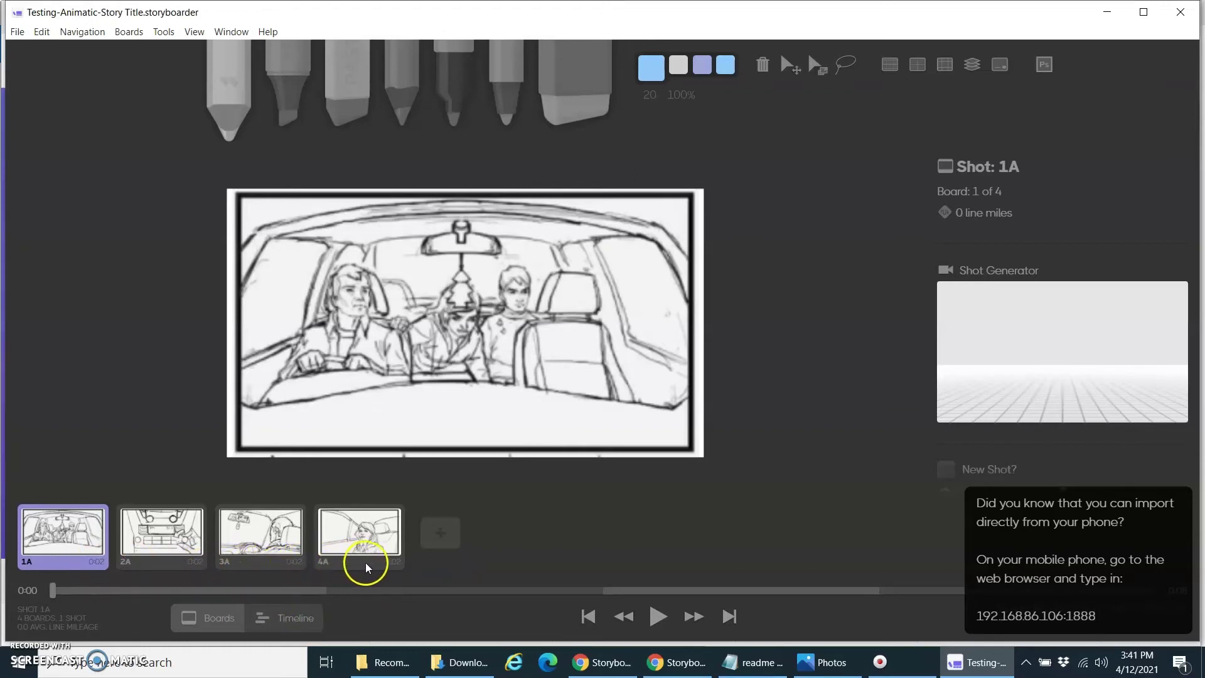
{"action": "left_click", "coordinate": [297, 620]}
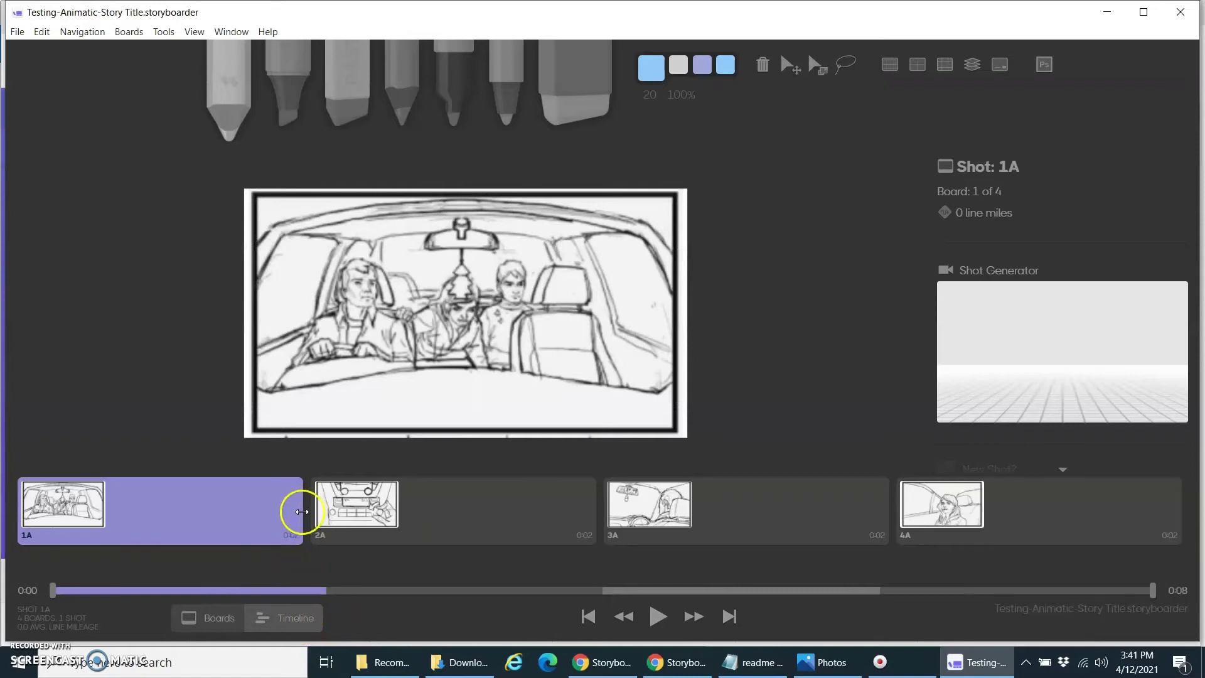
Step: Set board durations to 1A 1 s, 2A 3 s, 4A 1 s, keeping 3A at 2 s
{"action": "left_click_drag", "start_coordinate": [274, 516], "coordinate": [214, 519]}
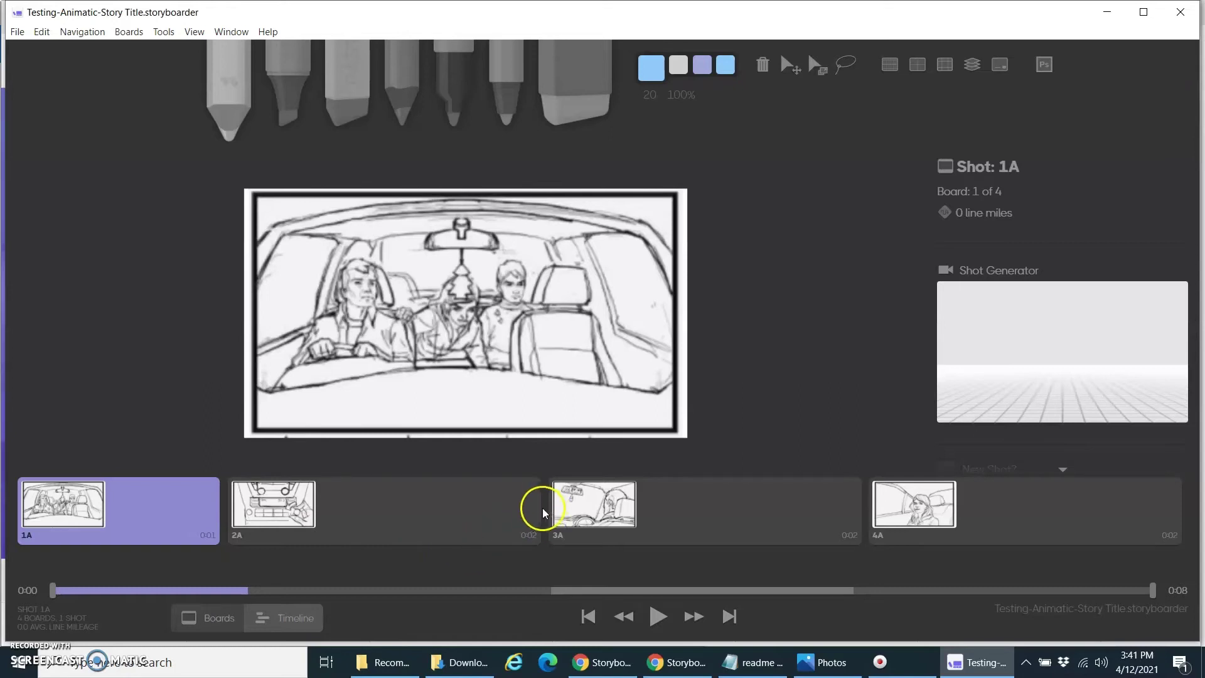
{"action": "left_click_drag", "start_coordinate": [537, 510], "coordinate": [646, 507]}
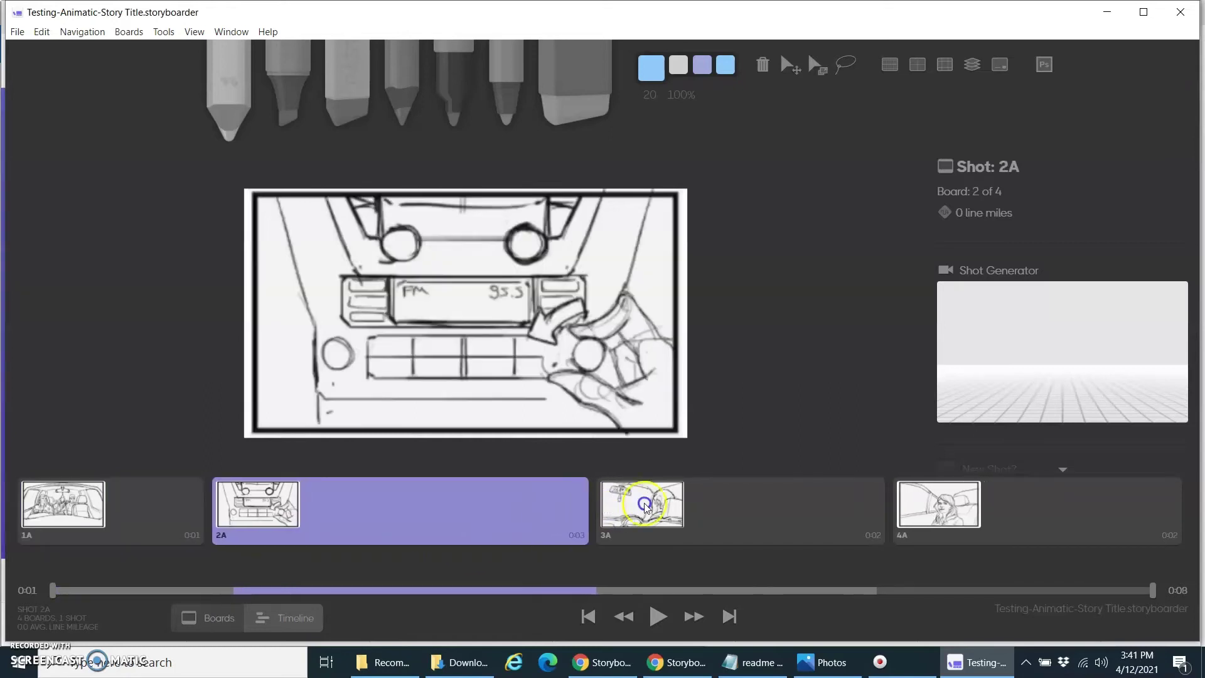
{"action": "left_click", "coordinate": [863, 507]}
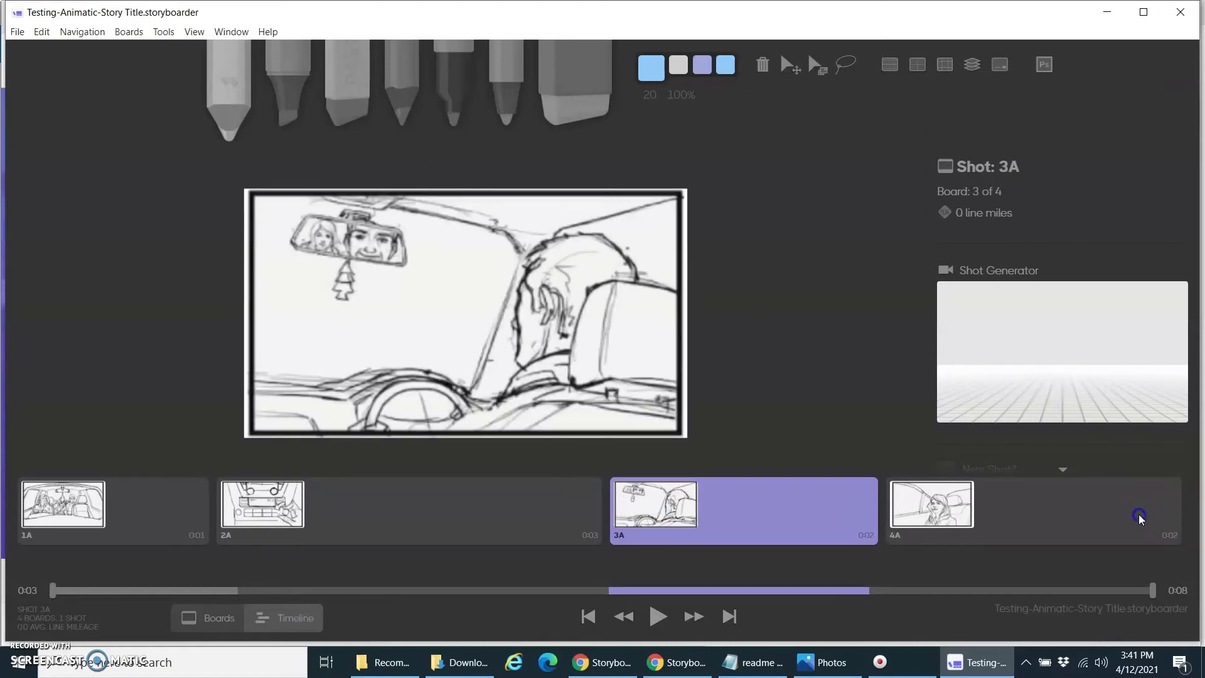
{"action": "left_click_drag", "start_coordinate": [1140, 518], "coordinate": [1075, 520]}
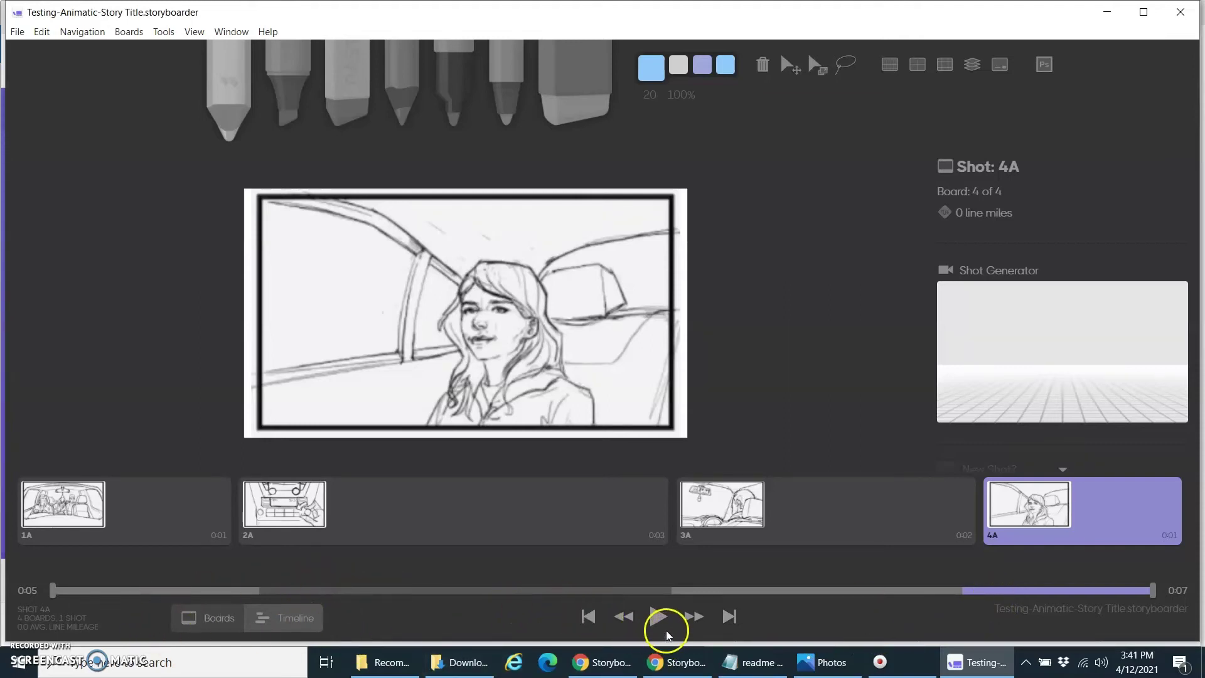
Step: Play the animatic from 0:00, then export the scene with File > Export Video
{"action": "left_click", "coordinate": [91, 525]}
{"action": "left_click", "coordinate": [658, 616]}
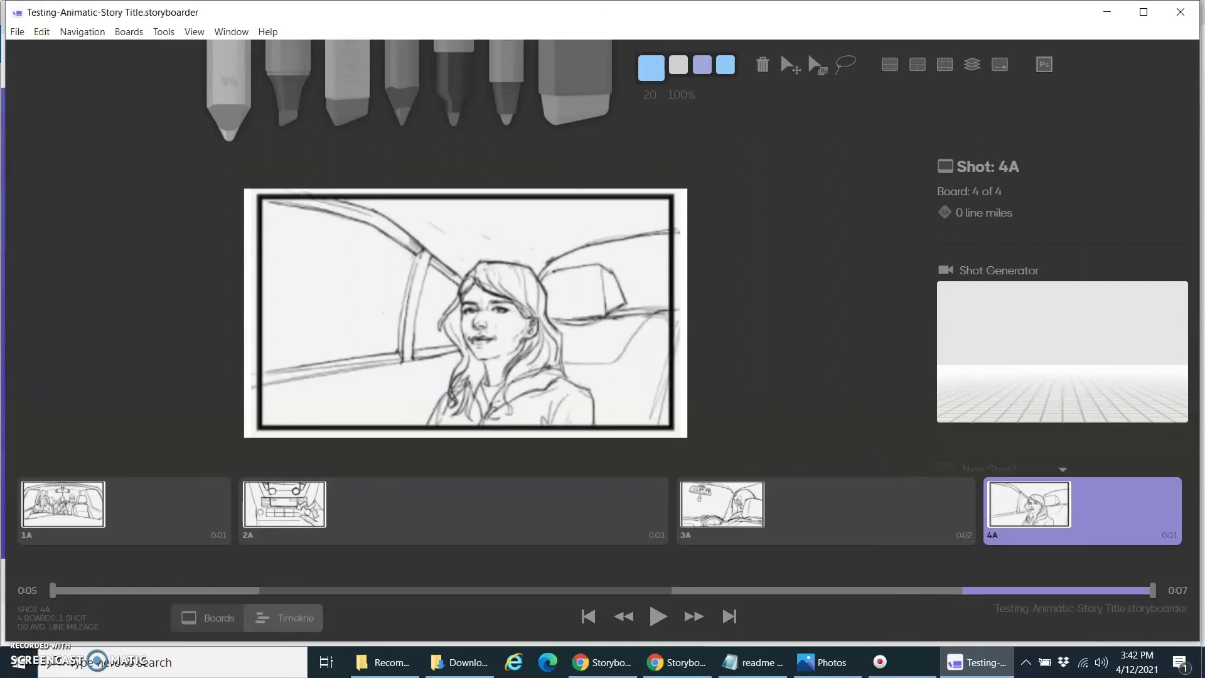
{"action": "left_click", "coordinate": [13, 31]}
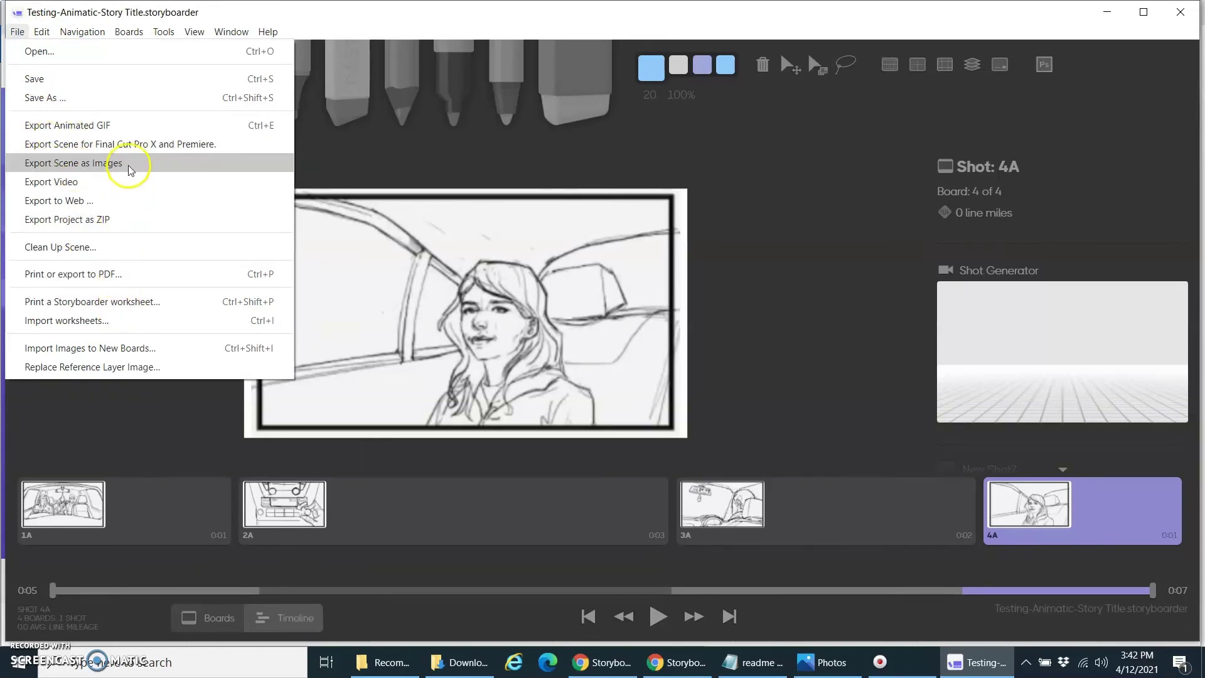
{"action": "left_click", "coordinate": [97, 183]}
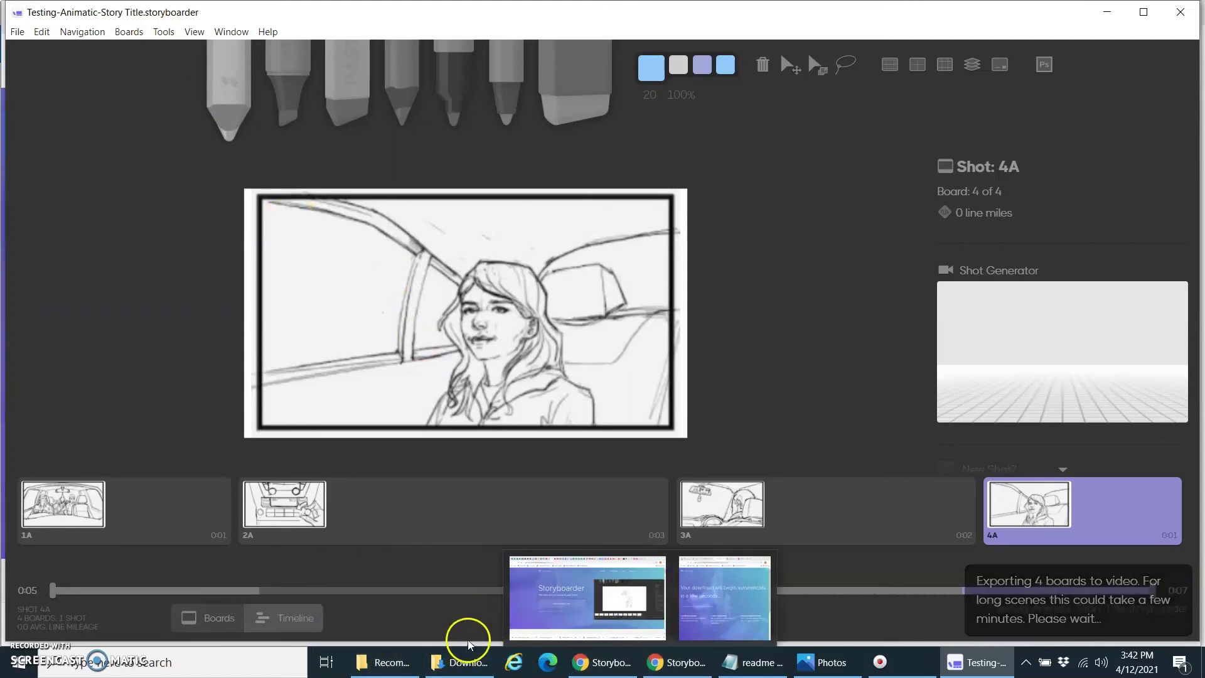
{"action": "mouse_move", "coordinate": [389, 672]}
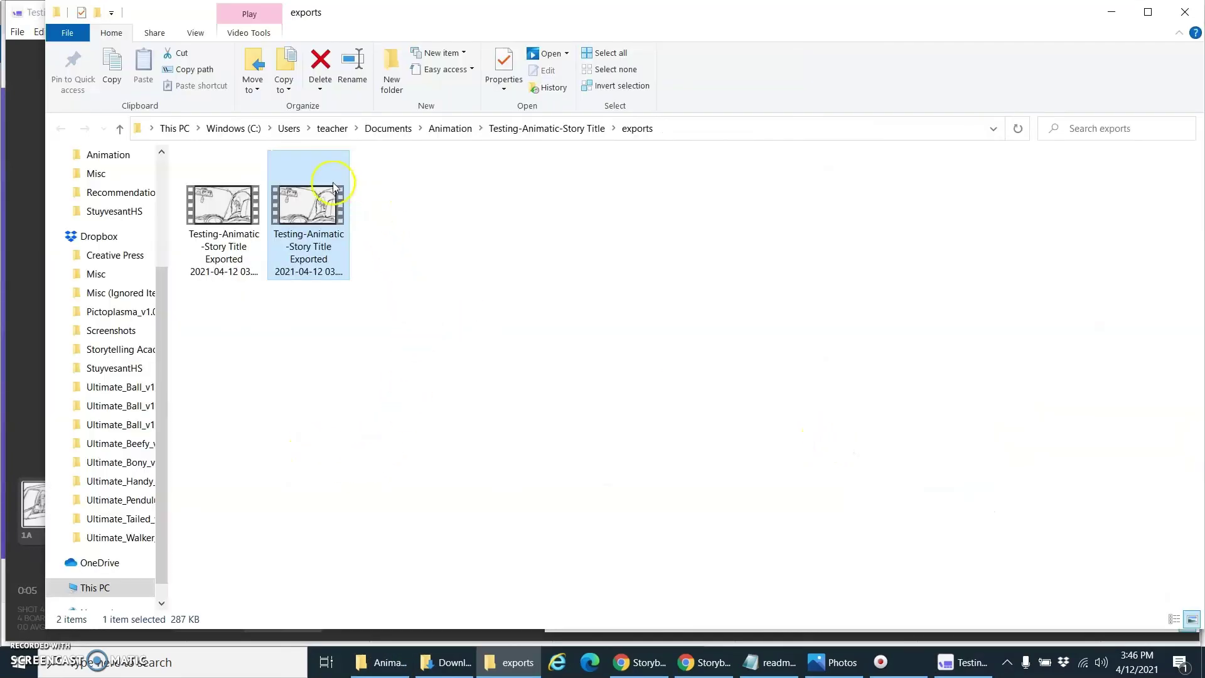
Step: Play the newest exported MP4 from the exports folder in a video player
{"action": "mouse_move", "coordinate": [320, 262]}
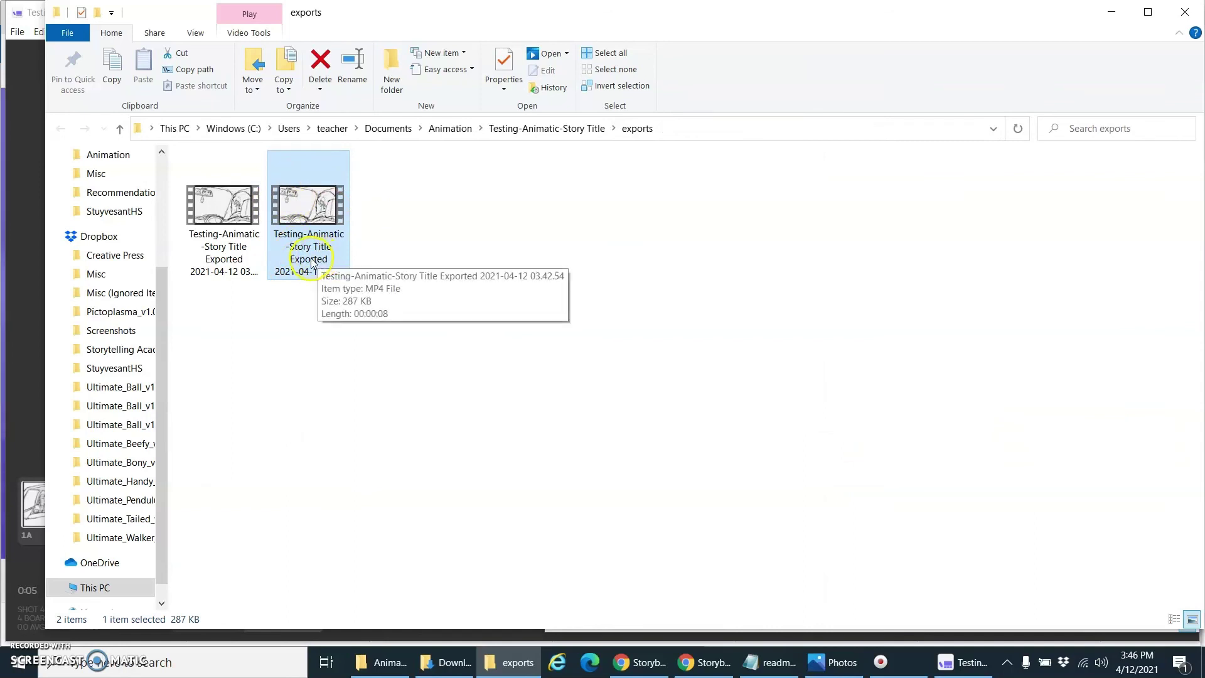
{"action": "left_click", "coordinate": [318, 199]}
{"action": "left_click", "coordinate": [317, 194]}
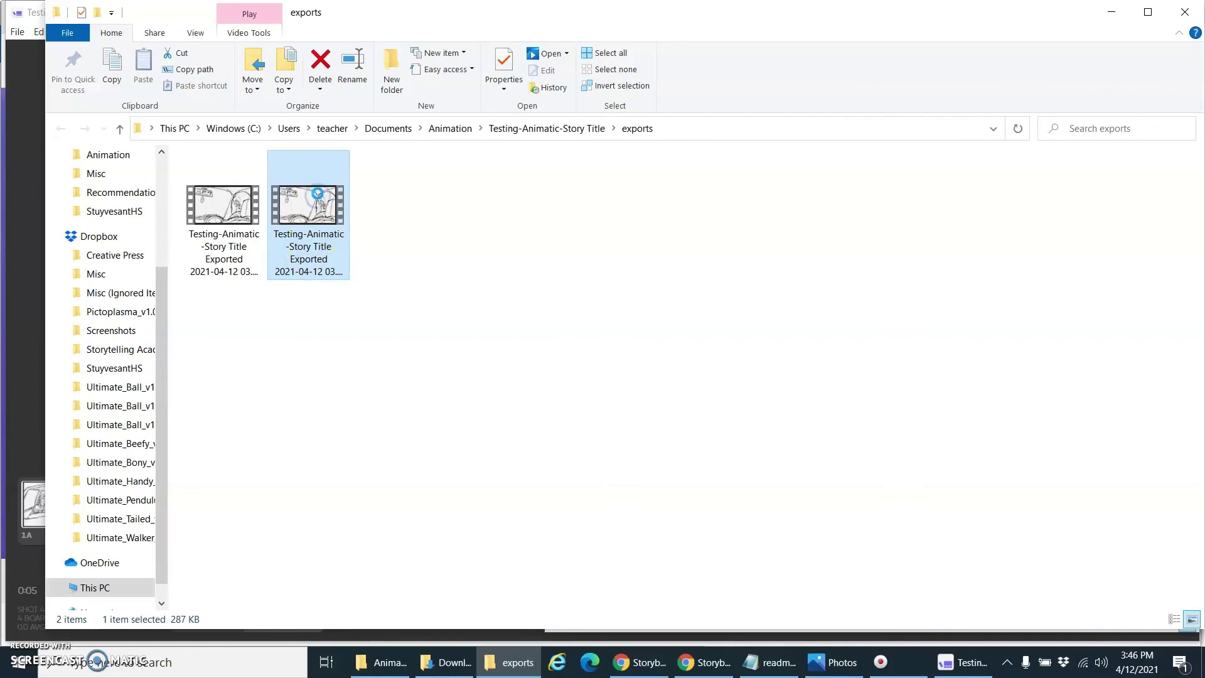